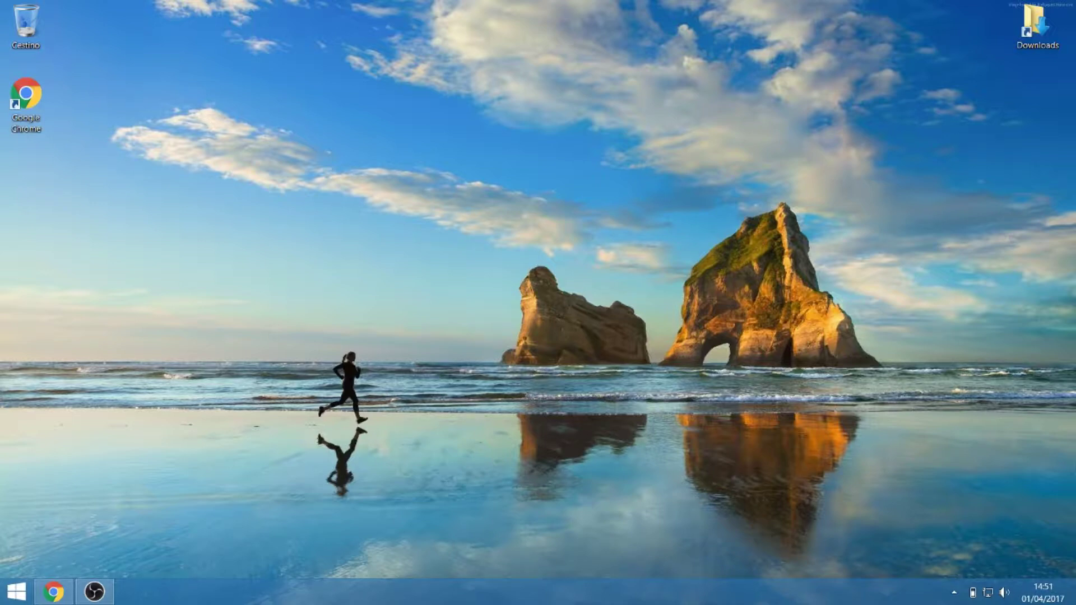
- Return to the OSToto Hotspot product page in Chrome and download the 3.2 MB ostoto-hotspot.exe installer
mouse_move(968, 63)
mouse_down()
mouse_move(953, 188)
mouse_move(975, 77)
mouse_up()
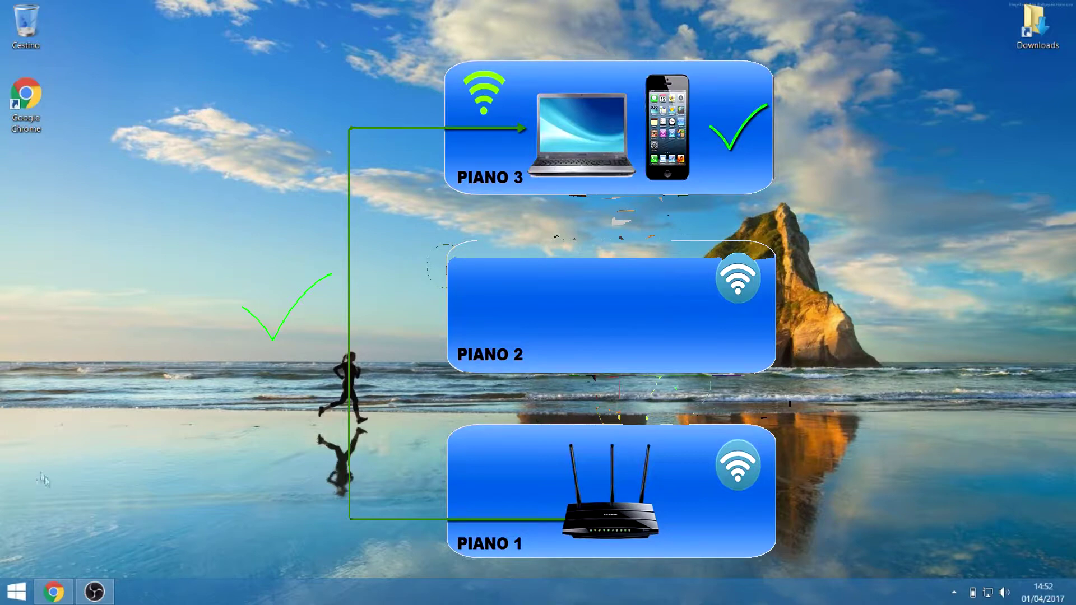
click(43, 600)
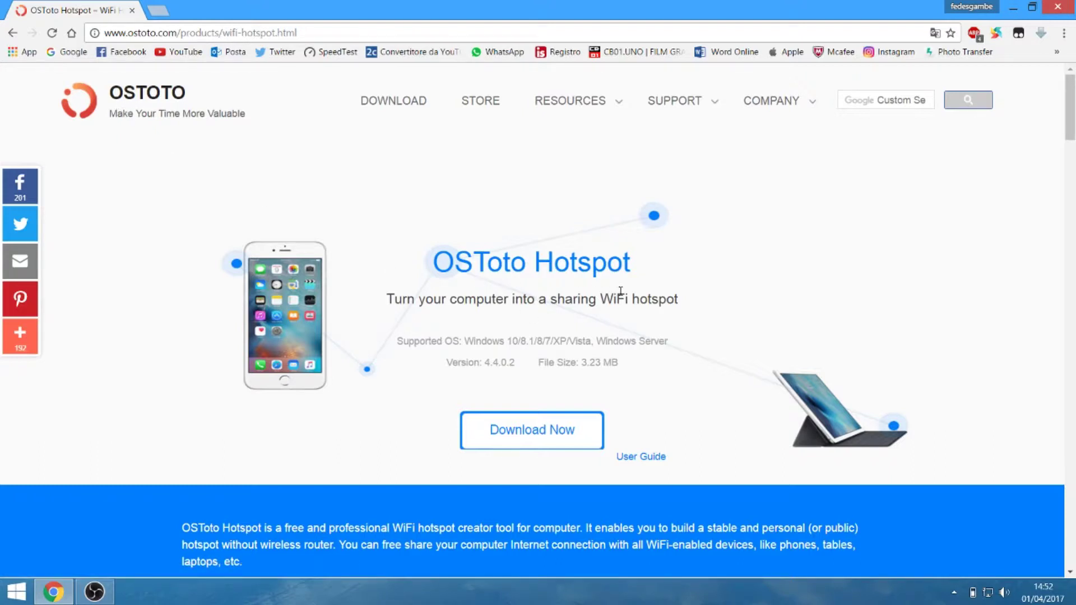
scroll(620, 291, down, 1)
scroll(621, 291, up, 1)
drag(465, 342, 599, 341)
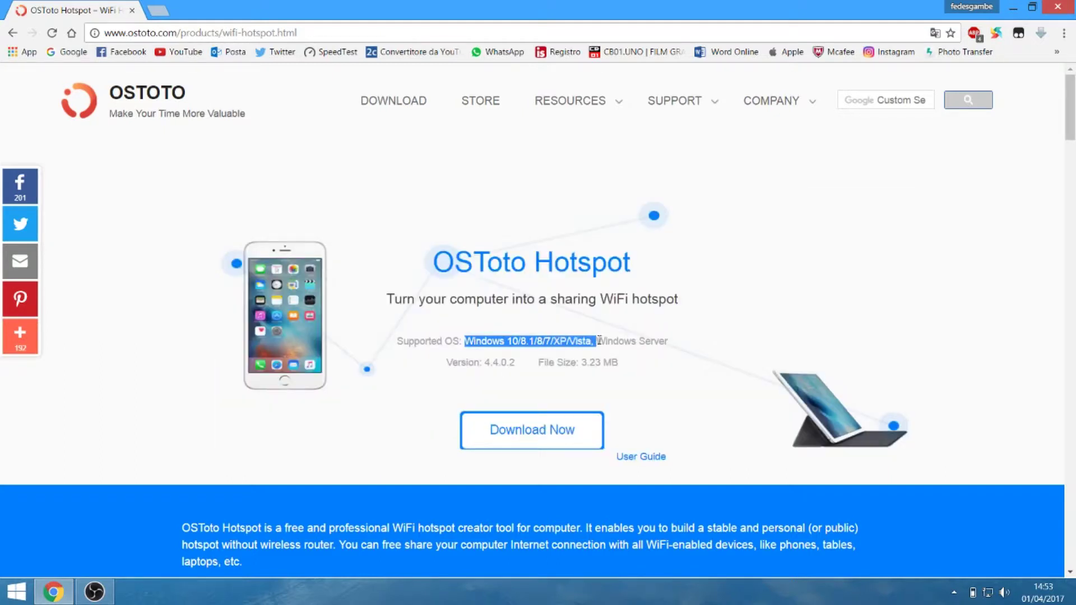
click(617, 345)
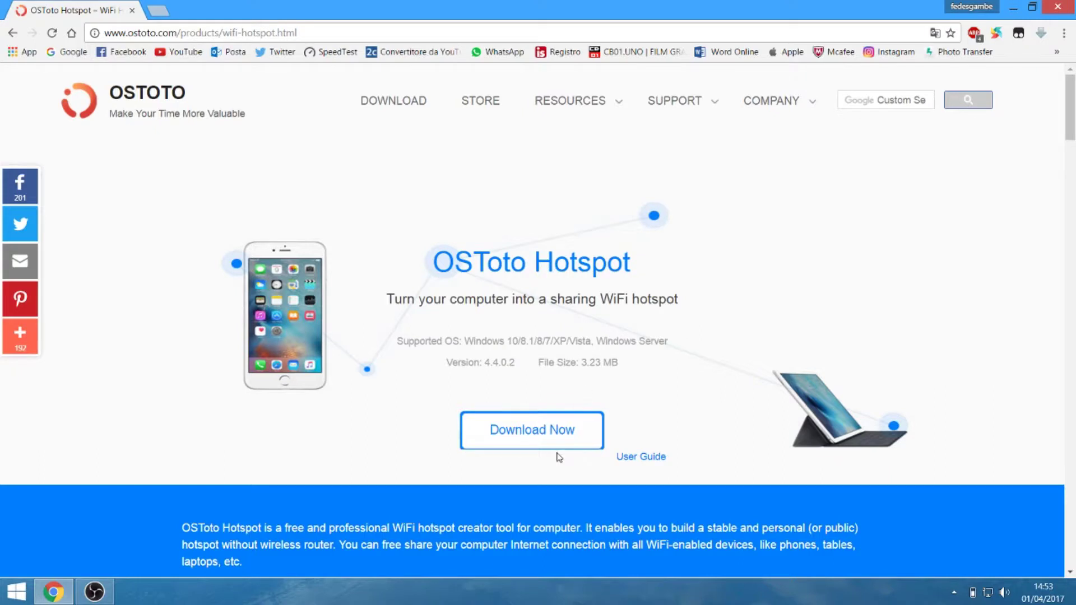
click(521, 442)
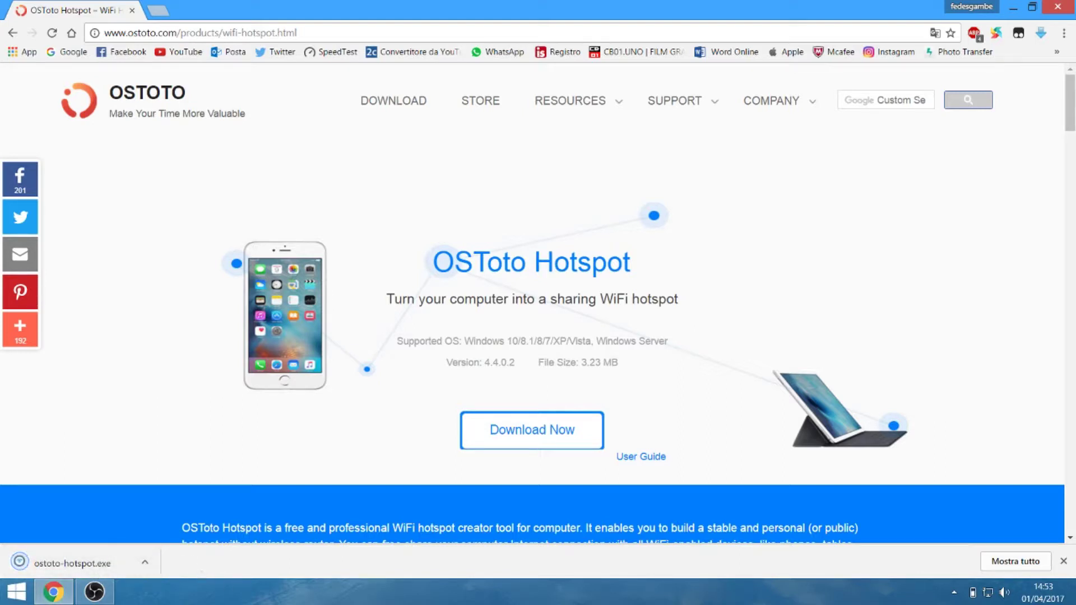
- Run ostoto-hotspot.exe, install OSToto Hotspot, and launch it to start the OSToto_B401 hotspot
click(51, 561)
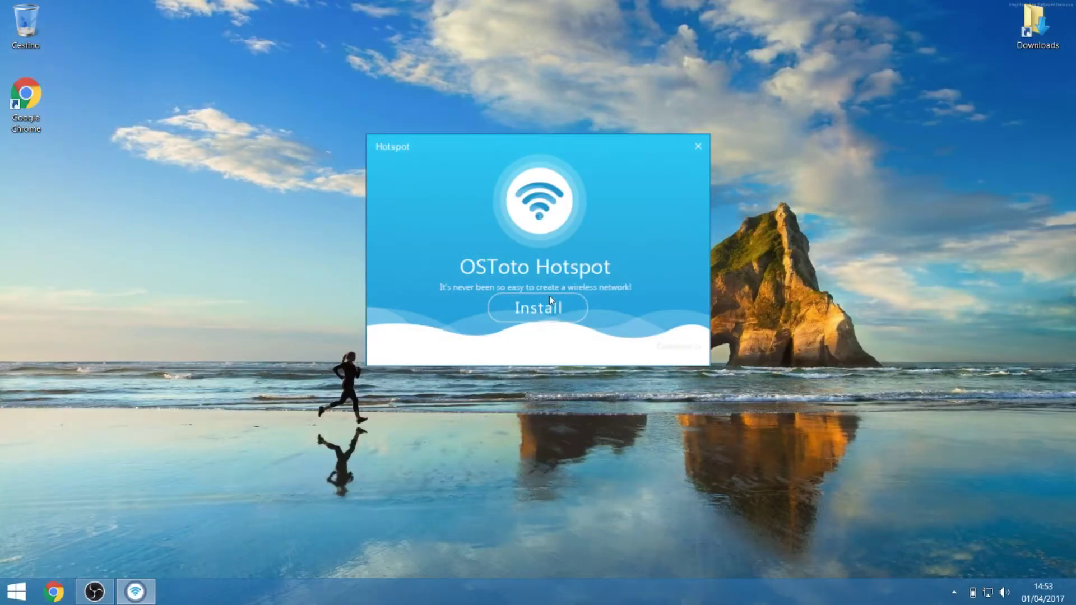
click(542, 314)
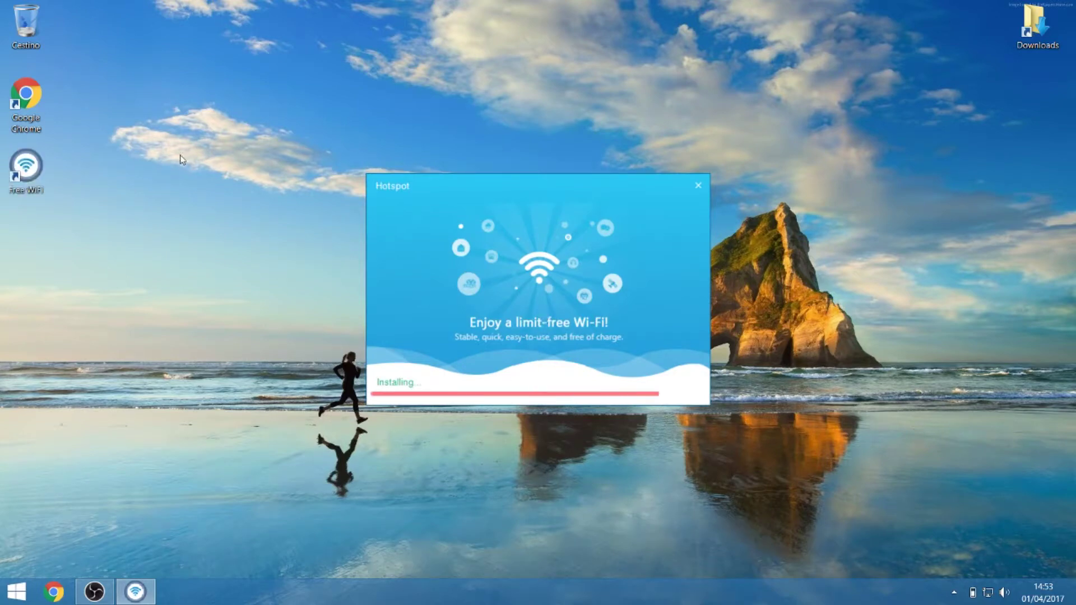
click(542, 352)
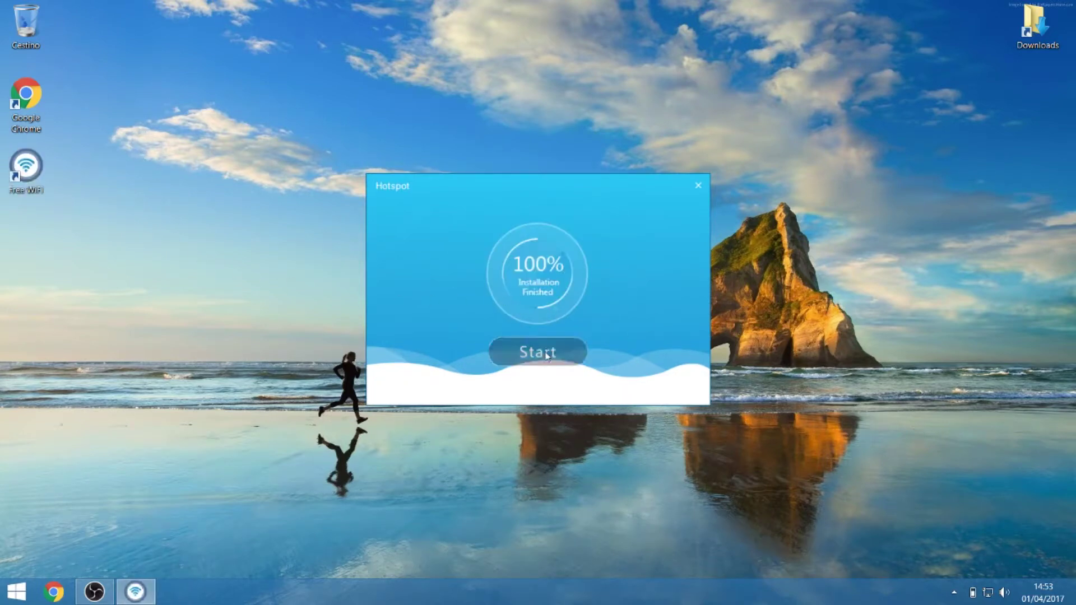
drag(529, 124, 516, 127)
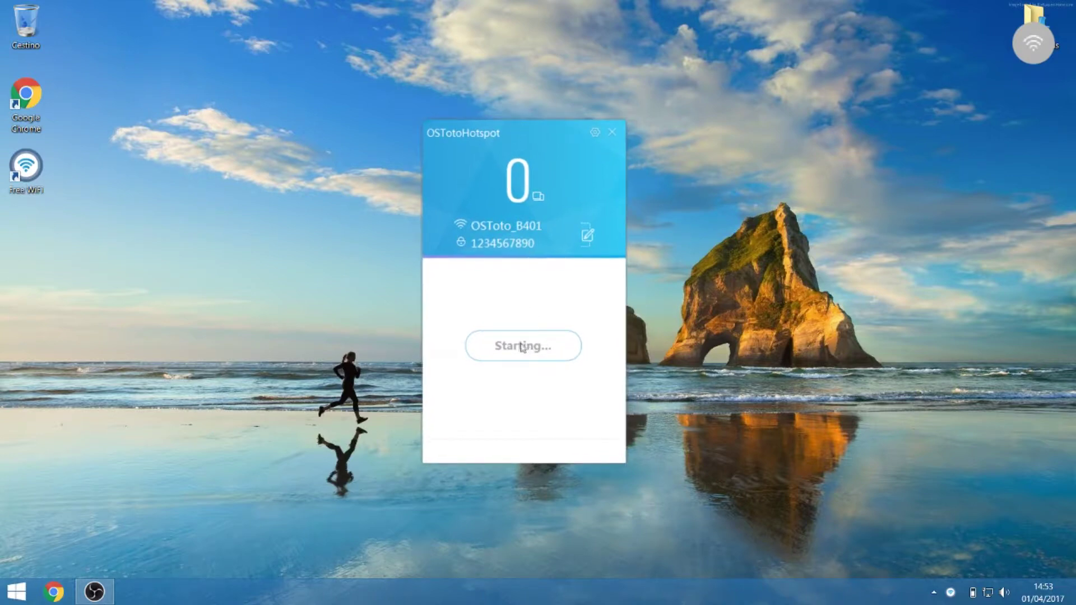
- Move the Free WiFi tile into the first Start-screen group and reposition the OSToto window
click(15, 592)
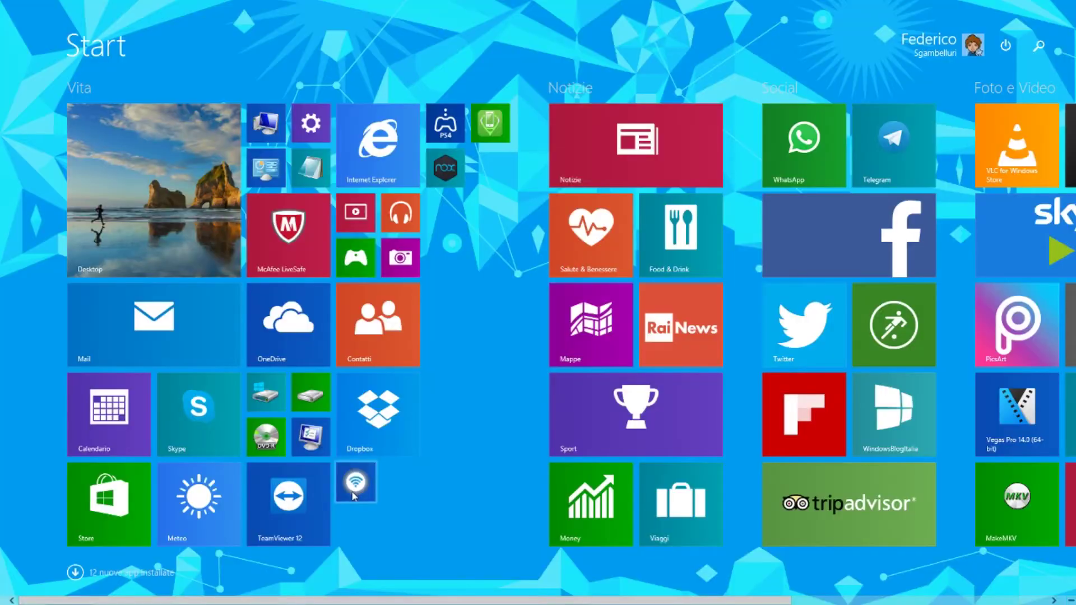
drag(355, 496, 395, 524)
scroll(429, 396, down, 2)
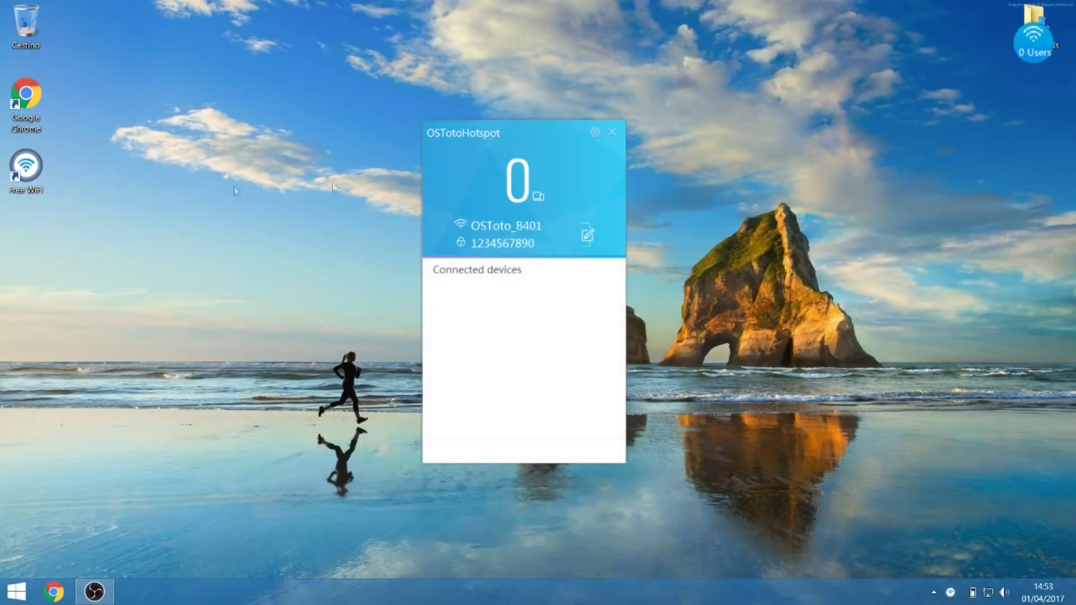
drag(526, 138, 502, 147)
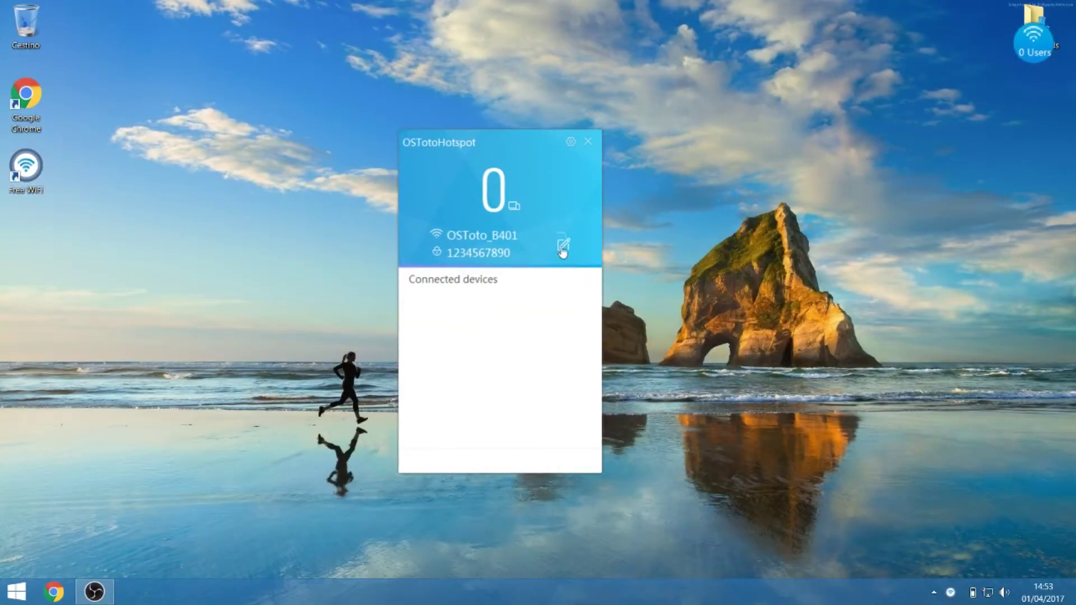
- Rename the network from OSToto_B401 to 'WIFI di' followed by the owner's first name
click(564, 250)
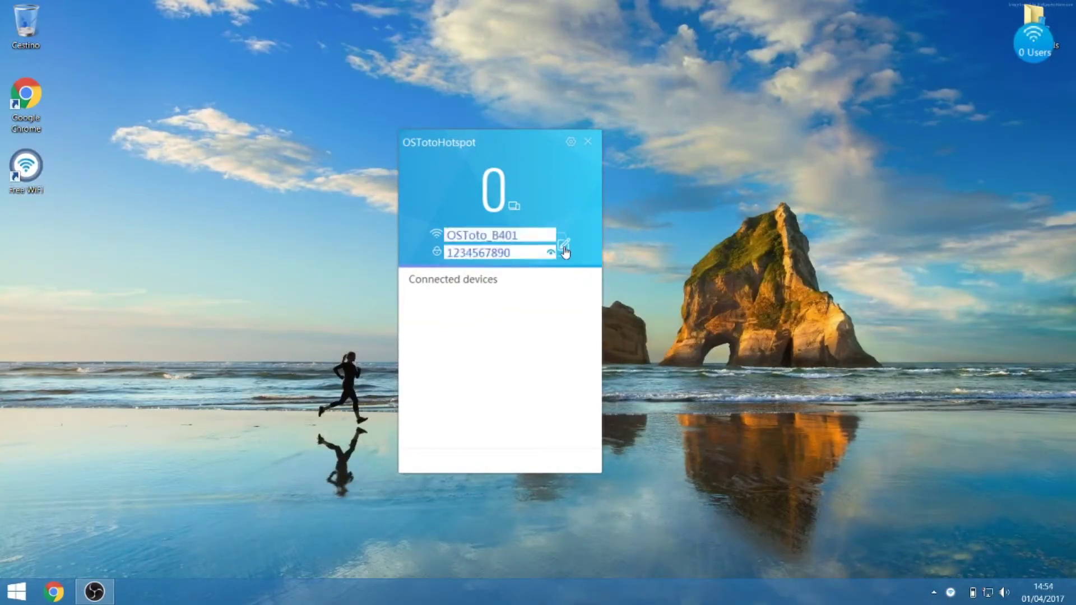
double_click(521, 235)
key(BackSpace)
text(PC di)
key(BackSpace)
key(BackSpace)
key(BackSpace)
key(BackSpace)
key(BackSpace)
text(WIFI di Fedr)
key(BackSpace)
text(erico)
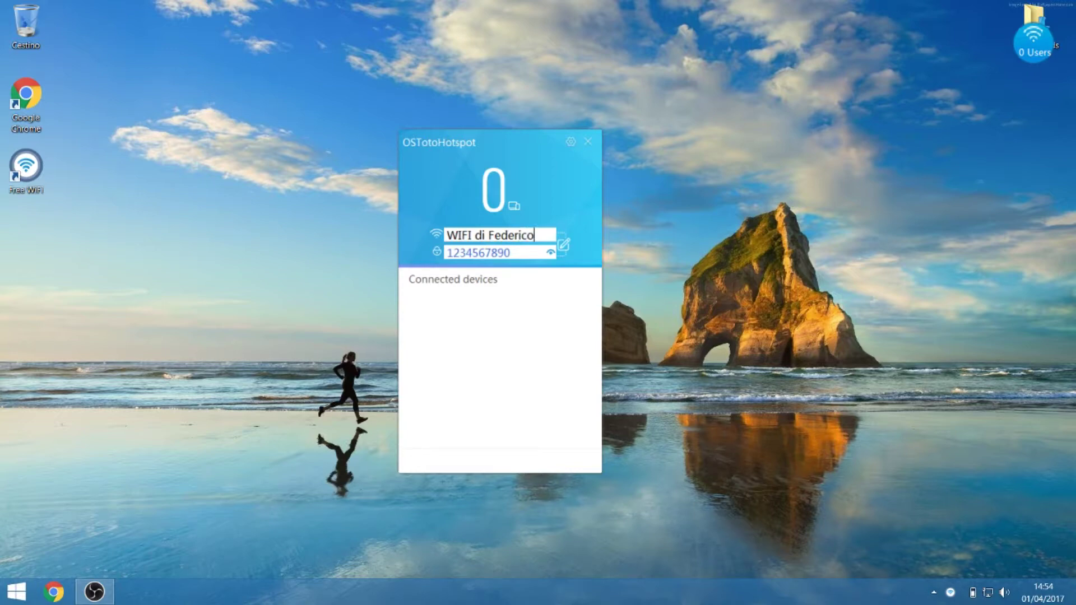
- Replace the default hotspot password with a new password
double_click(512, 252)
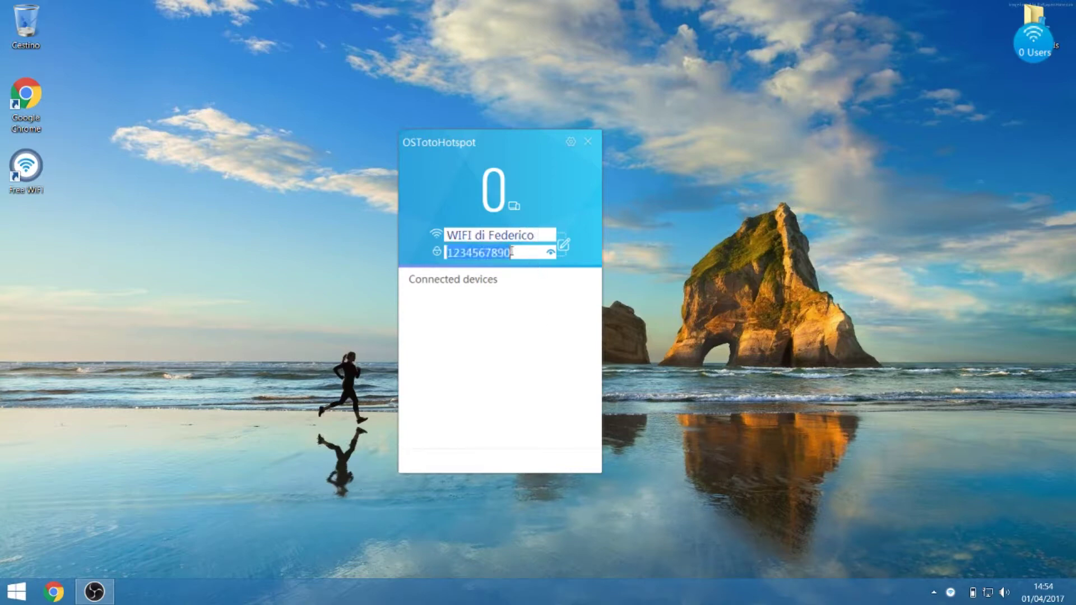
key(BackSpace)
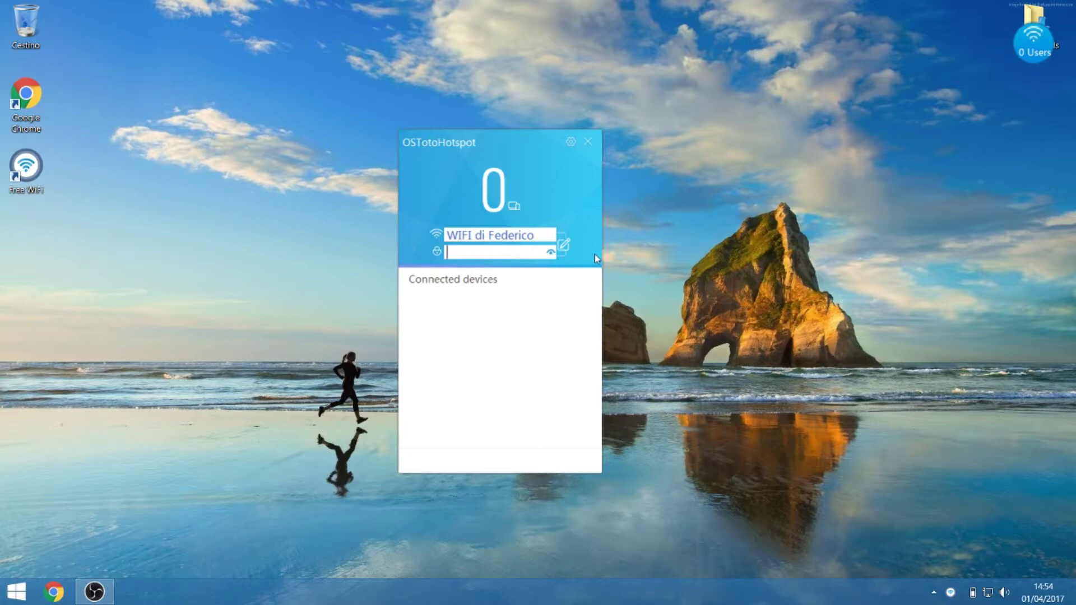
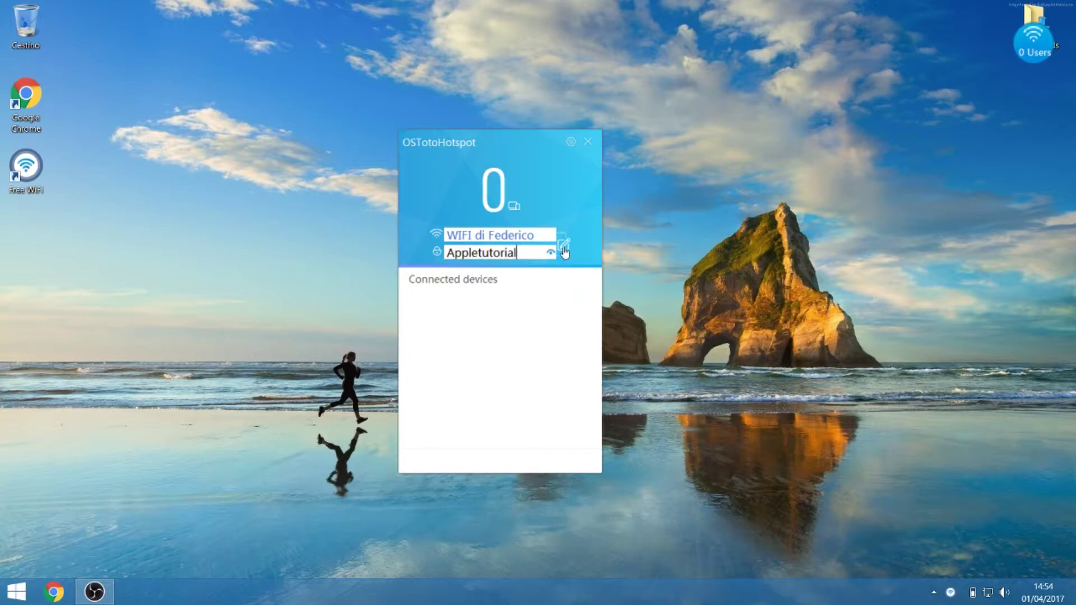
- Save the new name and password, then view Details of the unknown device at 192.168.0.159
click(564, 248)
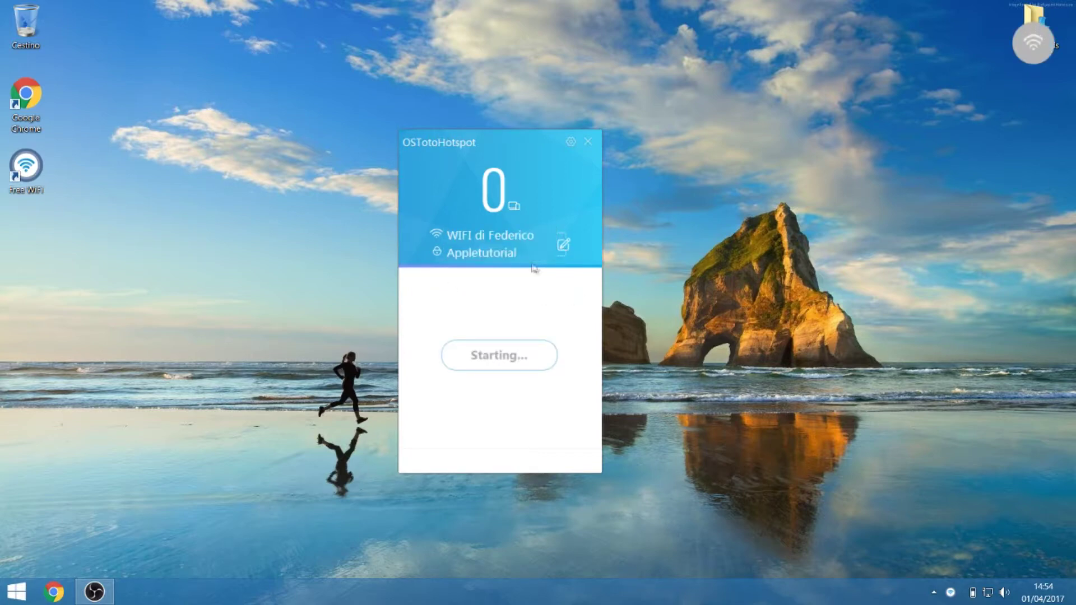
drag(472, 139, 463, 142)
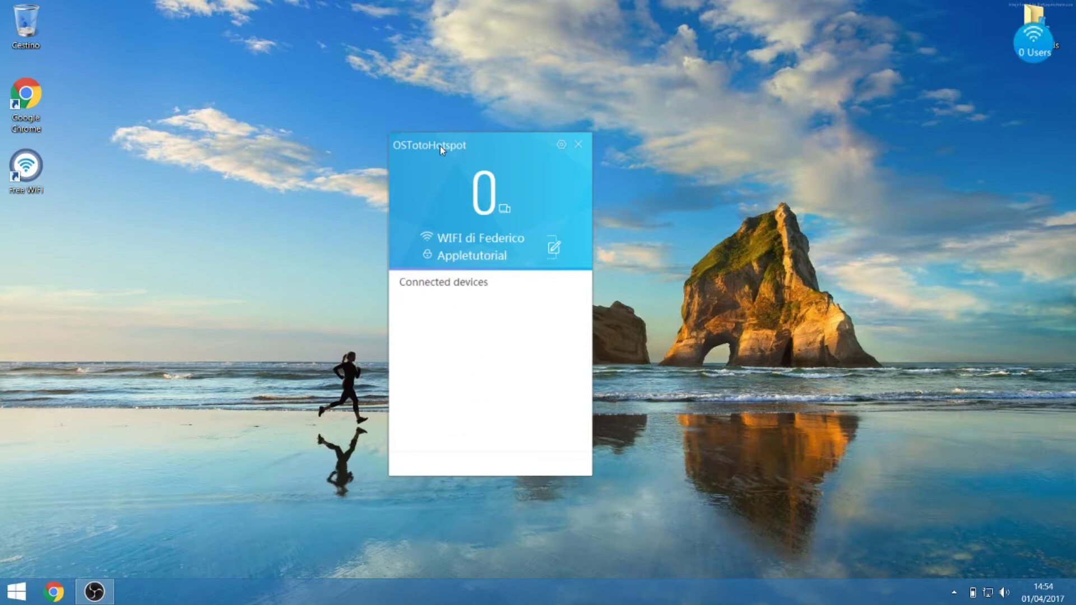
drag(440, 146, 476, 145)
click(448, 300)
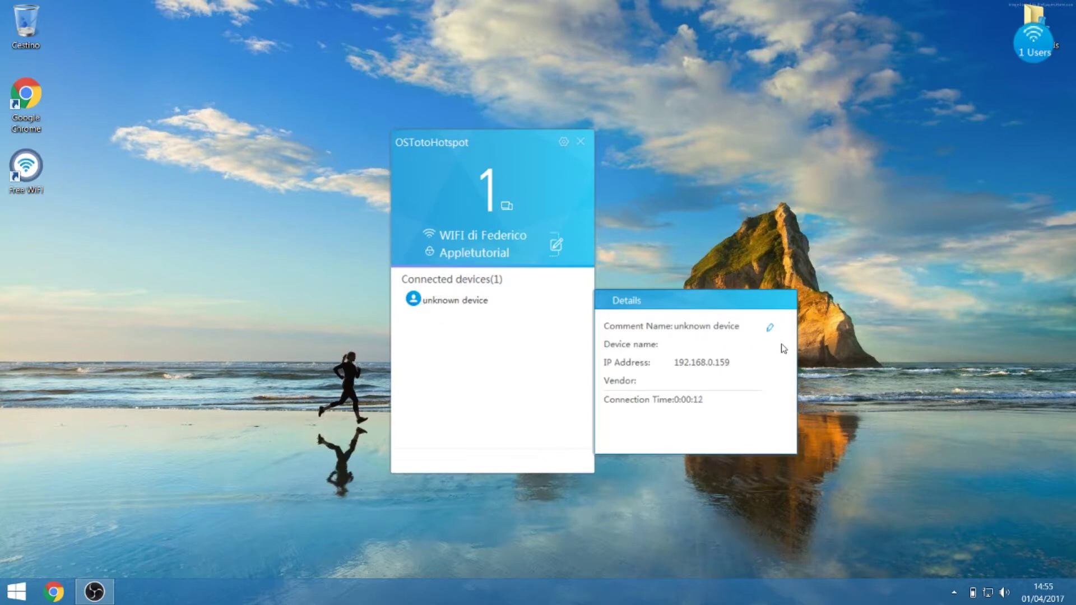
- Change the device's Comment Name from 'unknown device' to 'iPhone di' plus the owner's first name
click(770, 328)
key(Delete)
key(Delete)
key(Delete)
key(Delete)
key(Delete)
key(Delete)
key(Delete)
key(Delete)
key(Delete)
key(Delete)
key(Delete)
key(Delete)
key(Delete)
key(Delete)
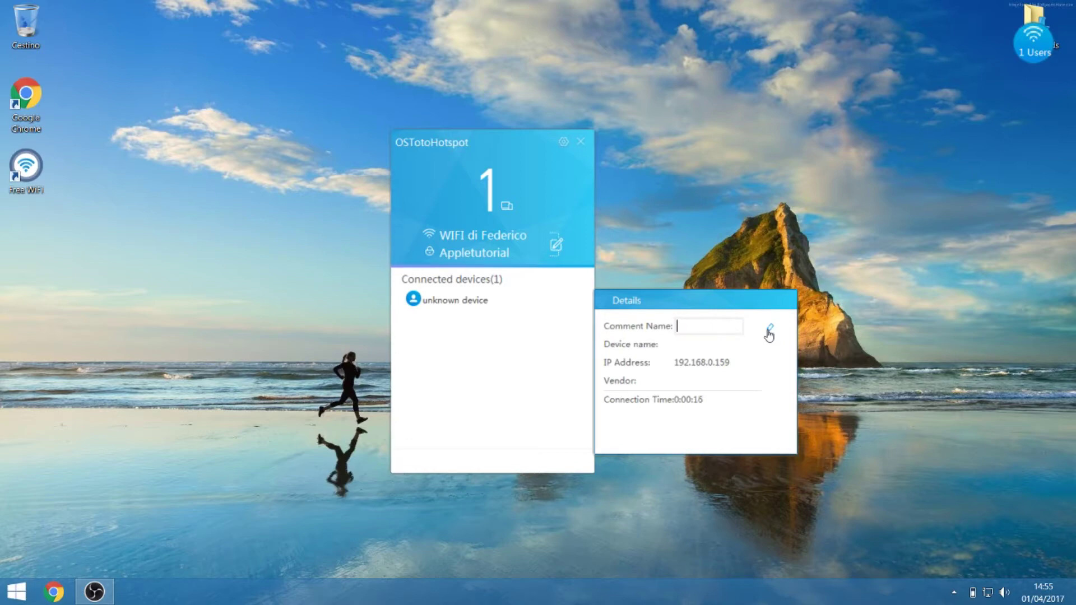
text(iPhone di Federico)
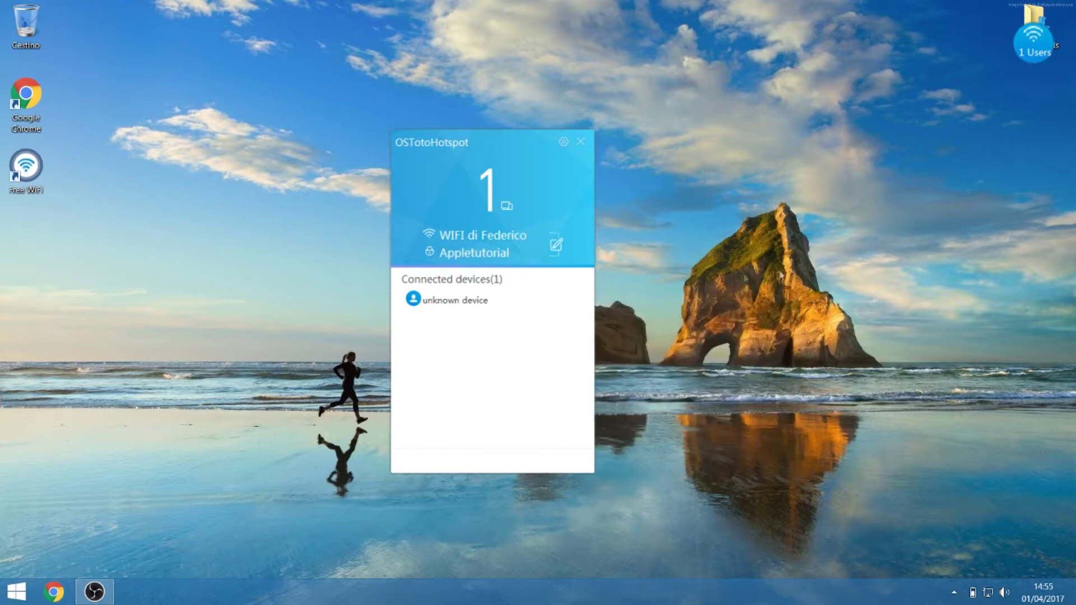
drag(507, 182, 454, 170)
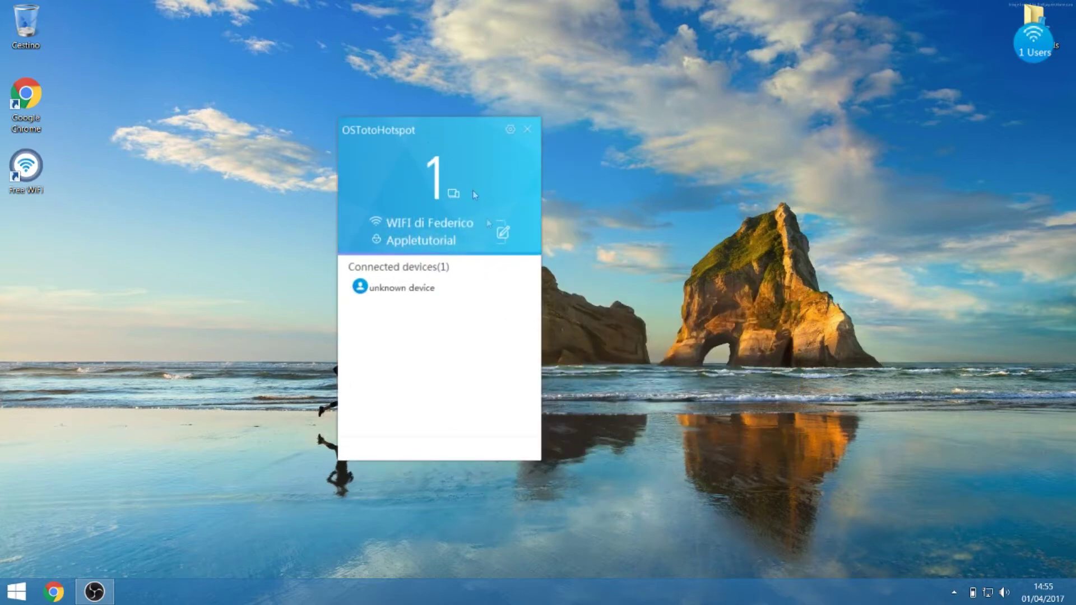
mouse_move(474, 301)
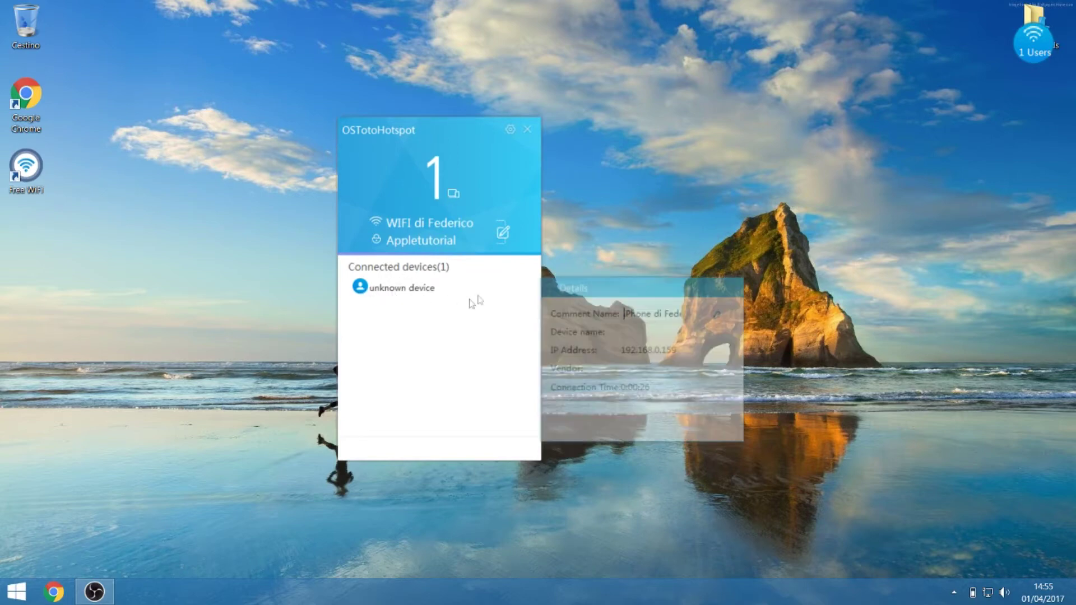
click(716, 315)
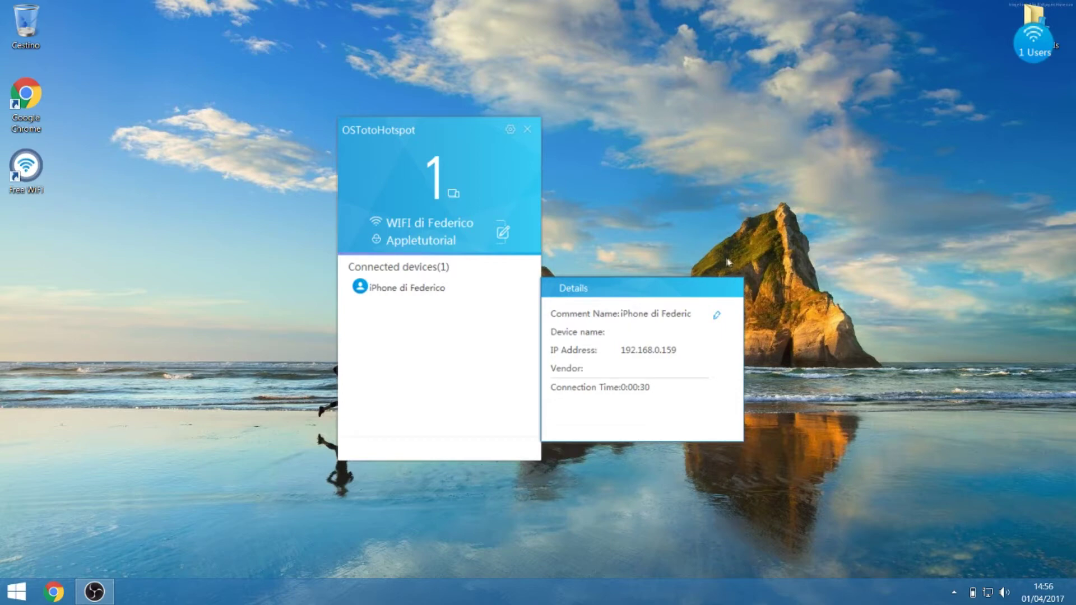
drag(381, 128, 441, 137)
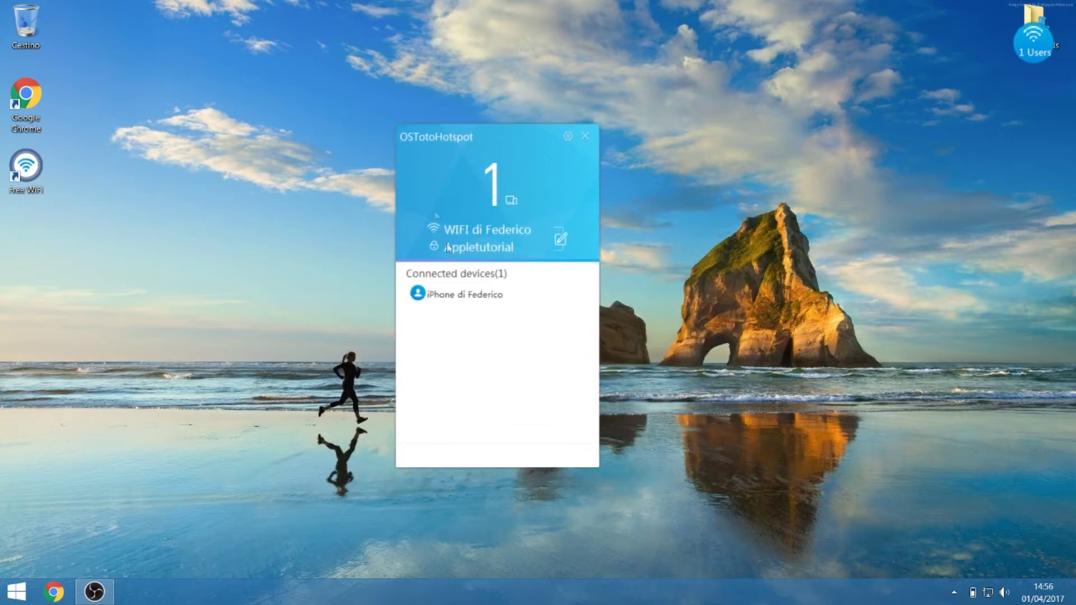
drag(481, 174, 493, 181)
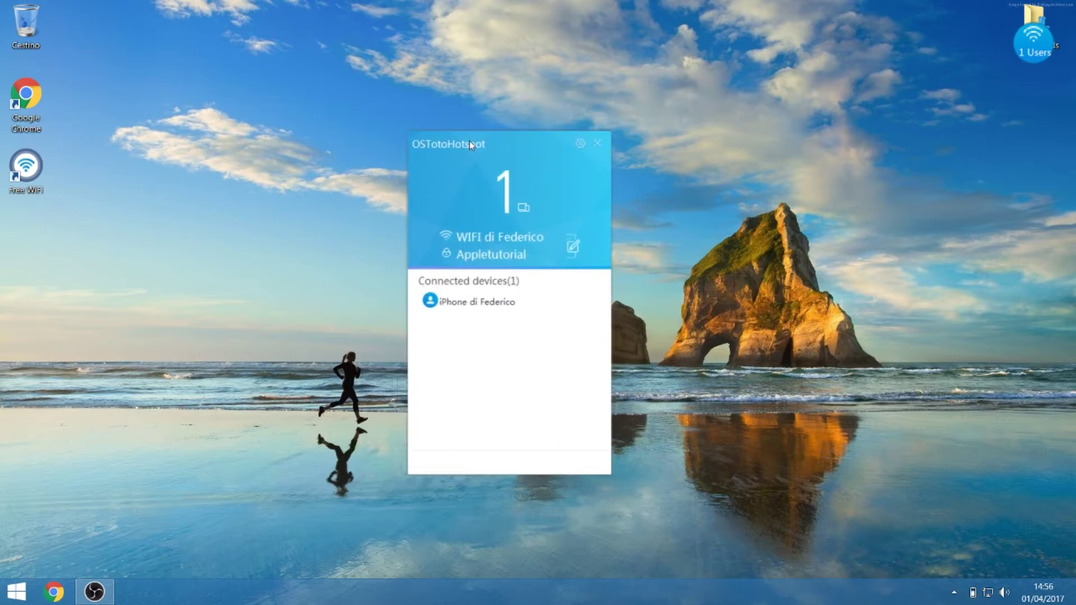
mouse_move(458, 311)
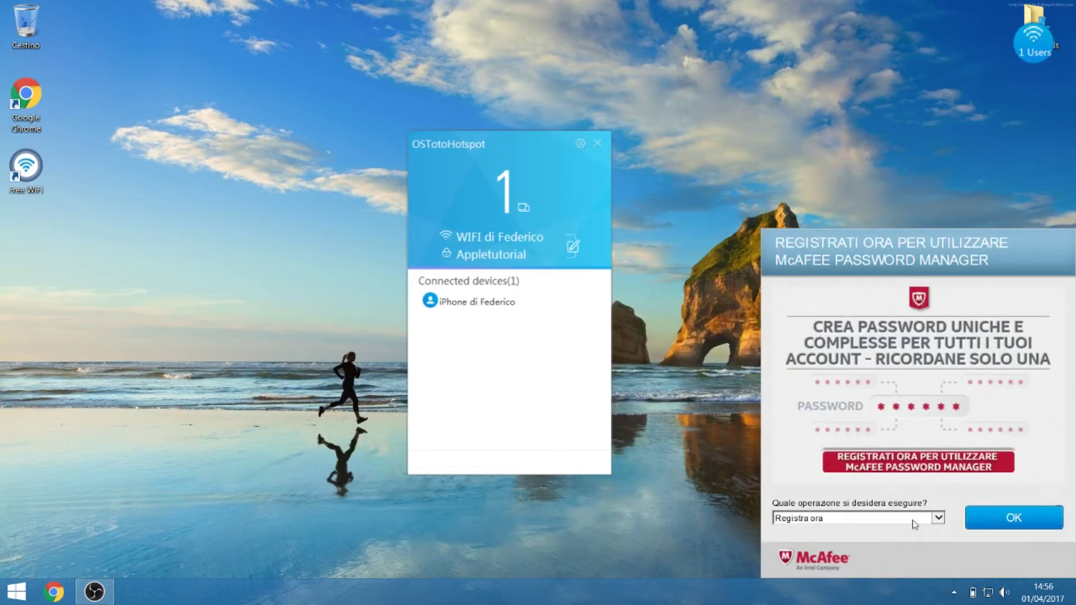
click(915, 525)
click(907, 540)
click(989, 527)
drag(473, 147, 492, 129)
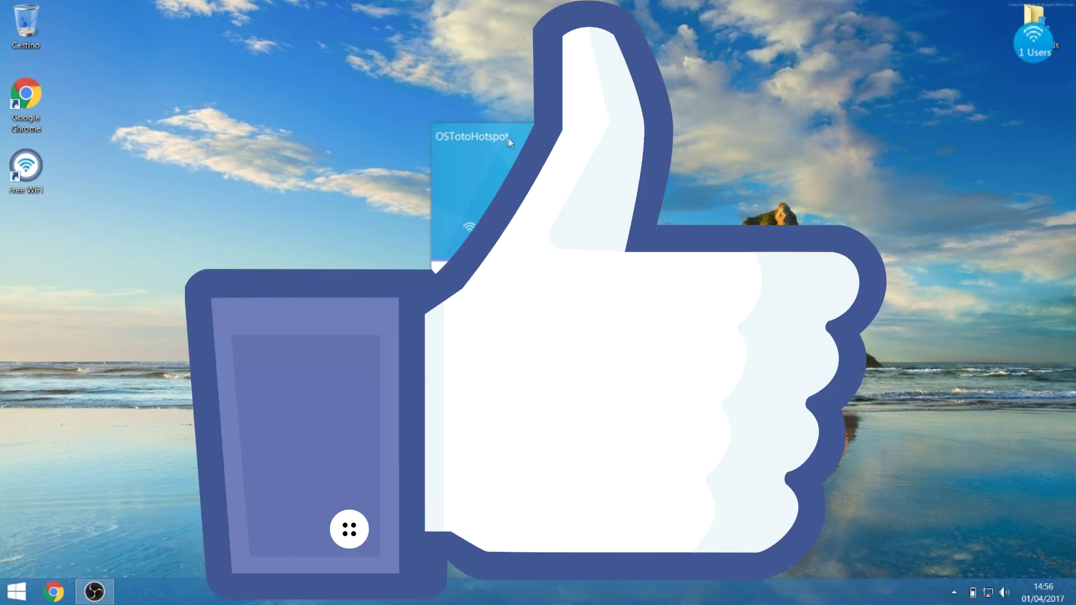
drag(509, 140, 525, 127)
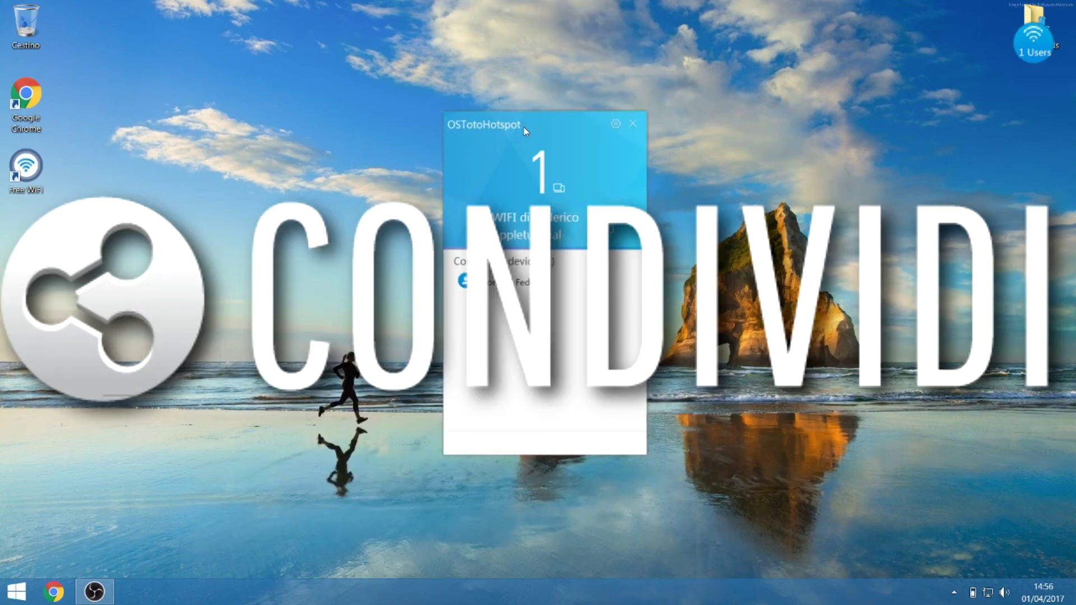